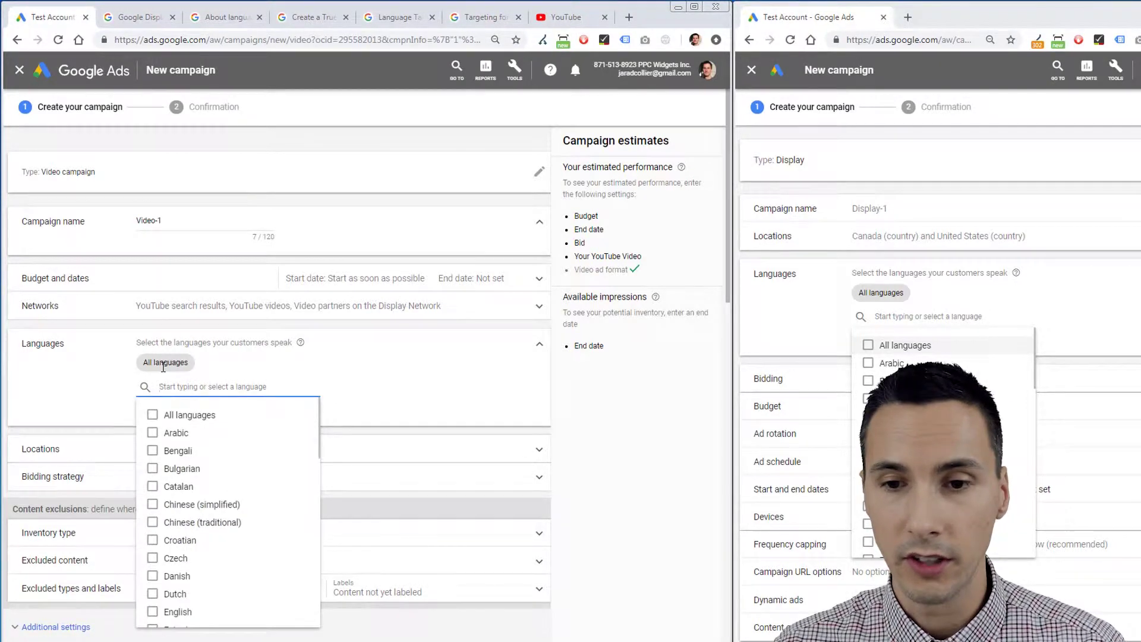
# - Close the language lists on both the display and video campaign forms, keeping All languages
pyautogui.click(800, 319)
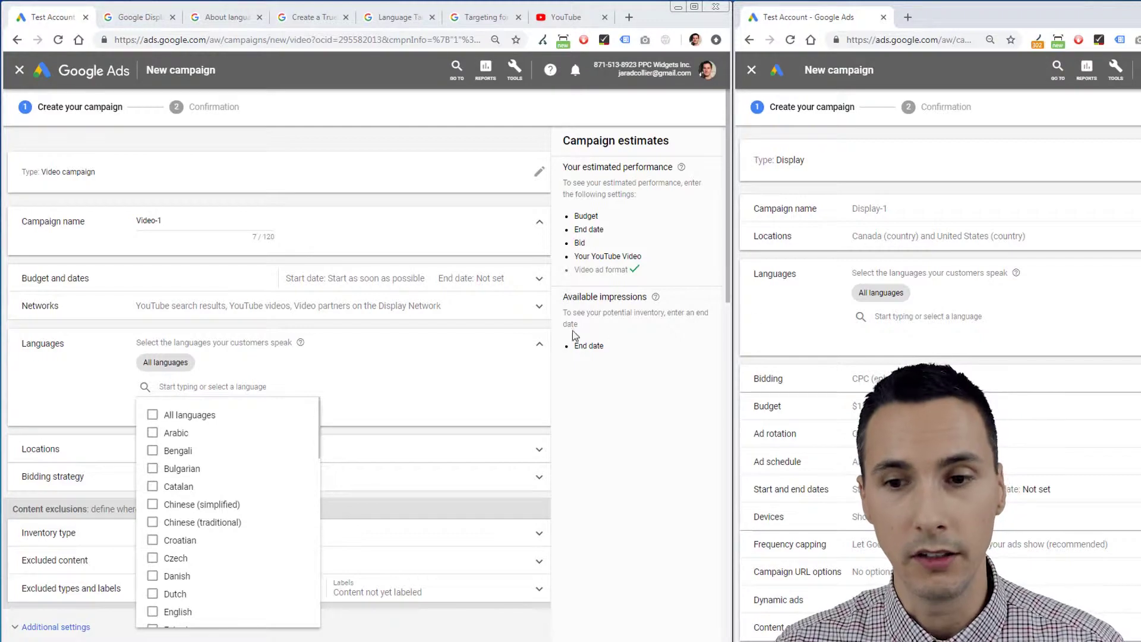
pyautogui.click(451, 355)
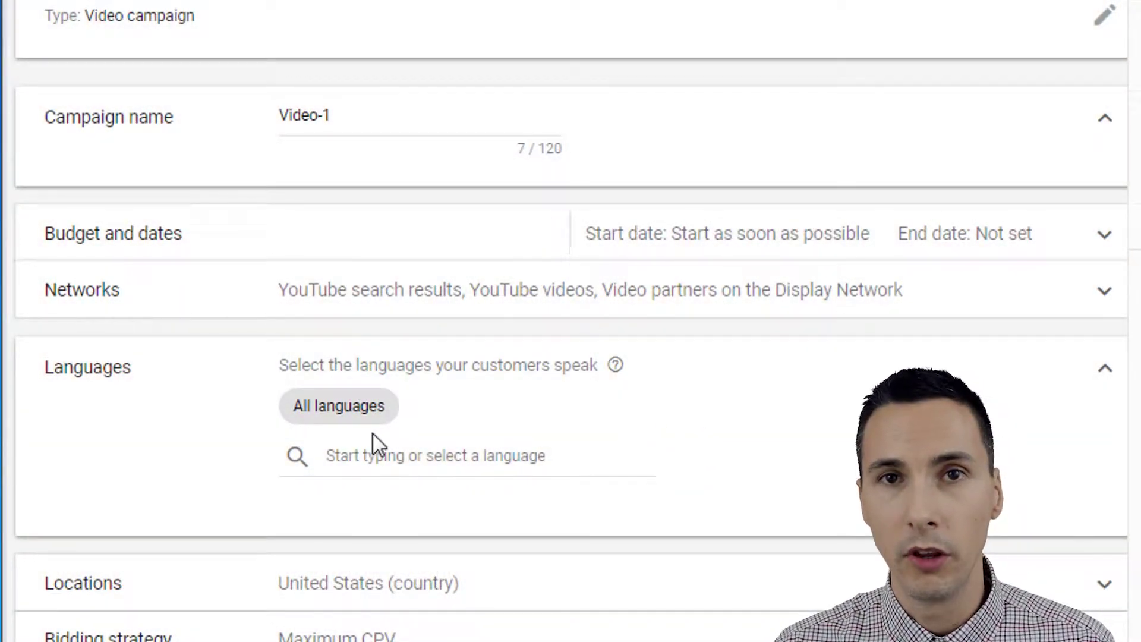
pyautogui.click(450, 455)
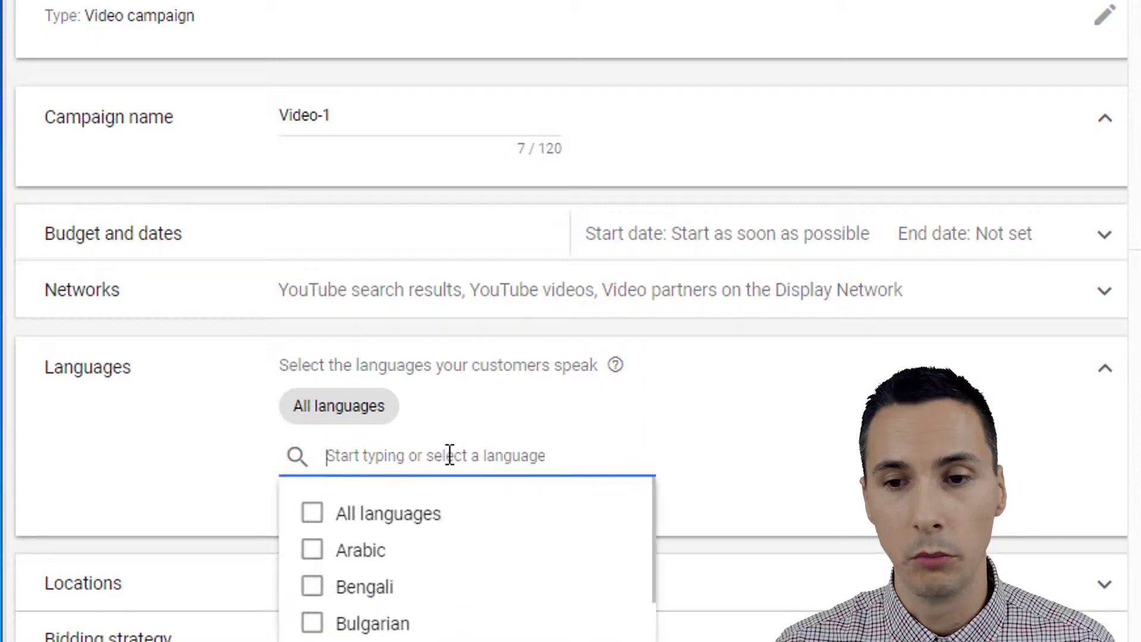
pyautogui.click(772, 431)
pyautogui.click(288, 112)
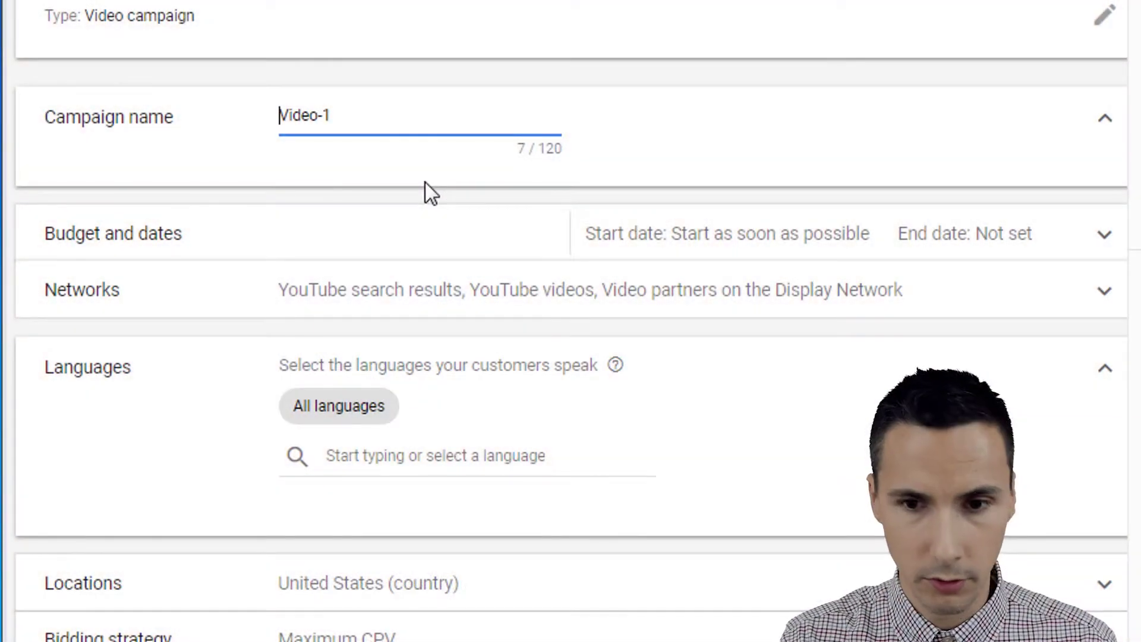
# - Prefix the campaign name with 'ES-' to make ES-Video-1 and target Spanish as the only language
pyautogui.write('ES-Video-1')
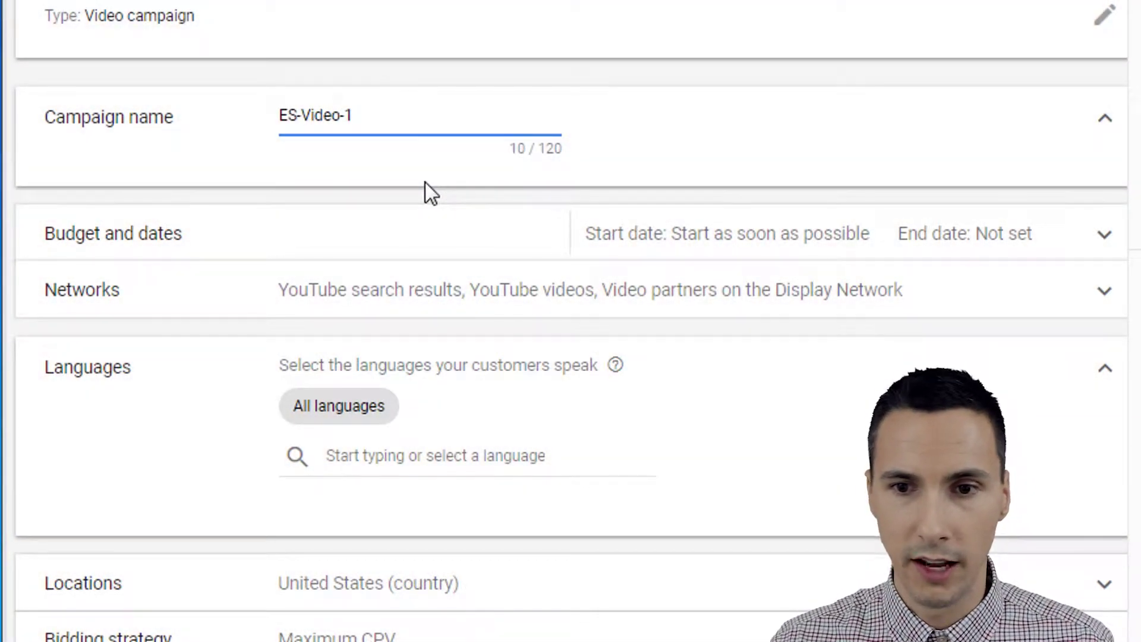
pyautogui.click(396, 456)
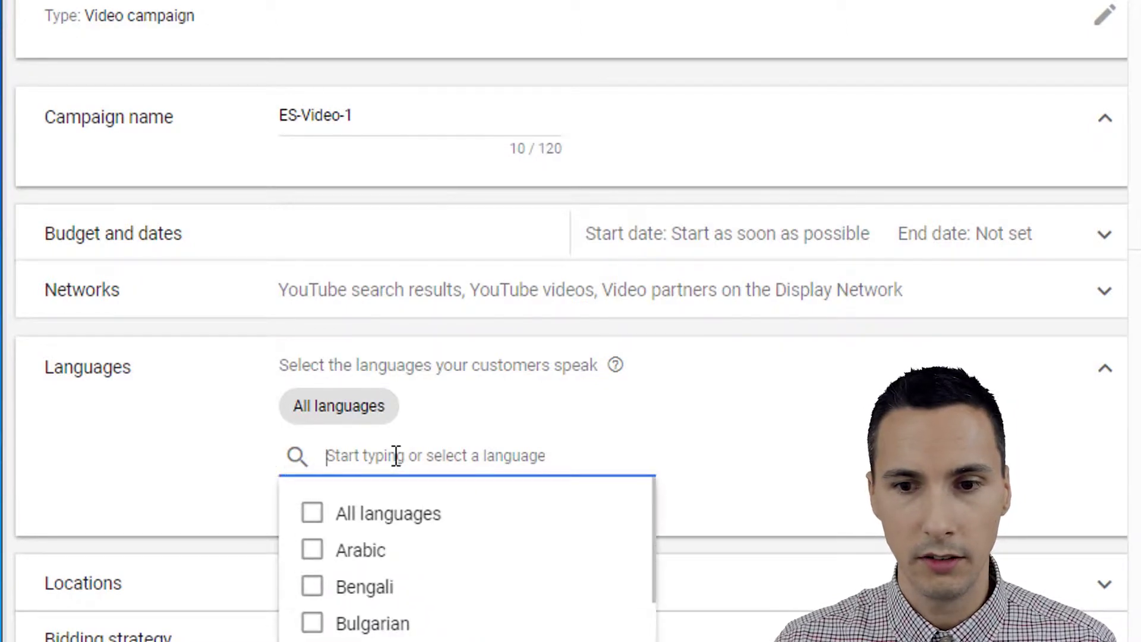
pyautogui.write('span')
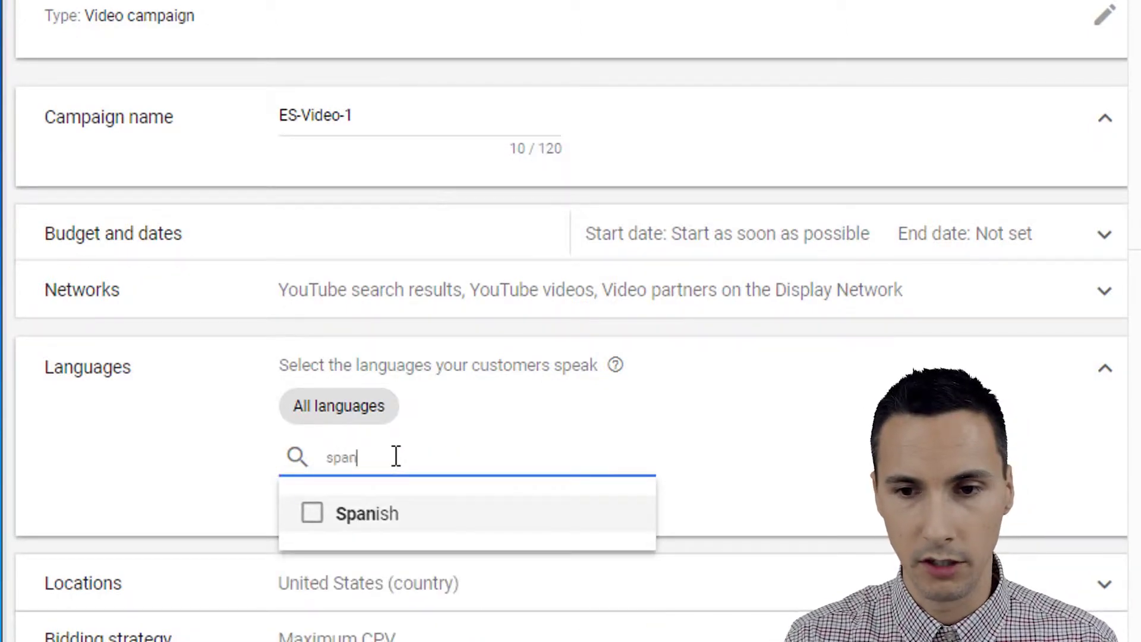
pyautogui.click(402, 515)
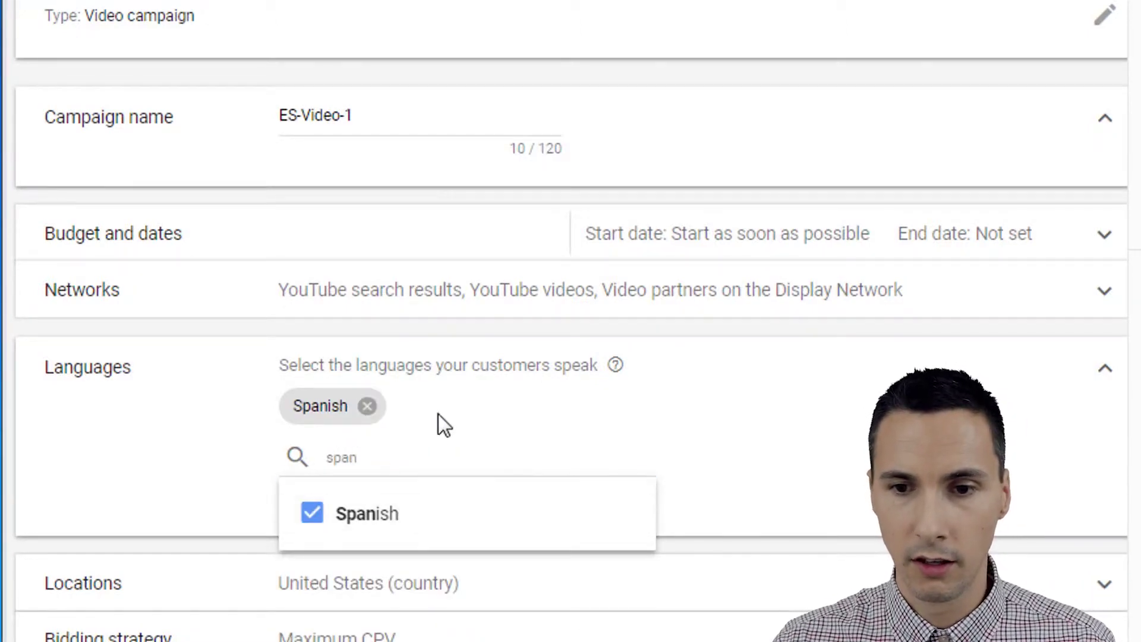
pyautogui.click(698, 438)
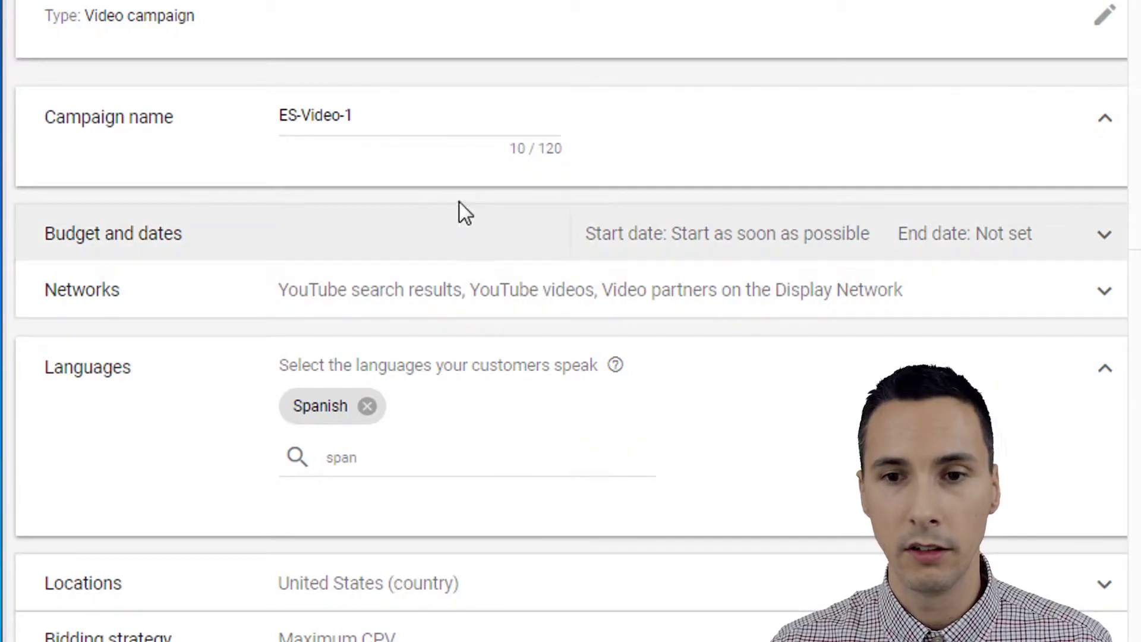
# - Change the name prefix to 'EN-' for EN-Video-1, remove Spanish and target English instead
pyautogui.moveTo(297, 119); pyautogui.dragTo(277, 121)
pyautogui.write('EN')
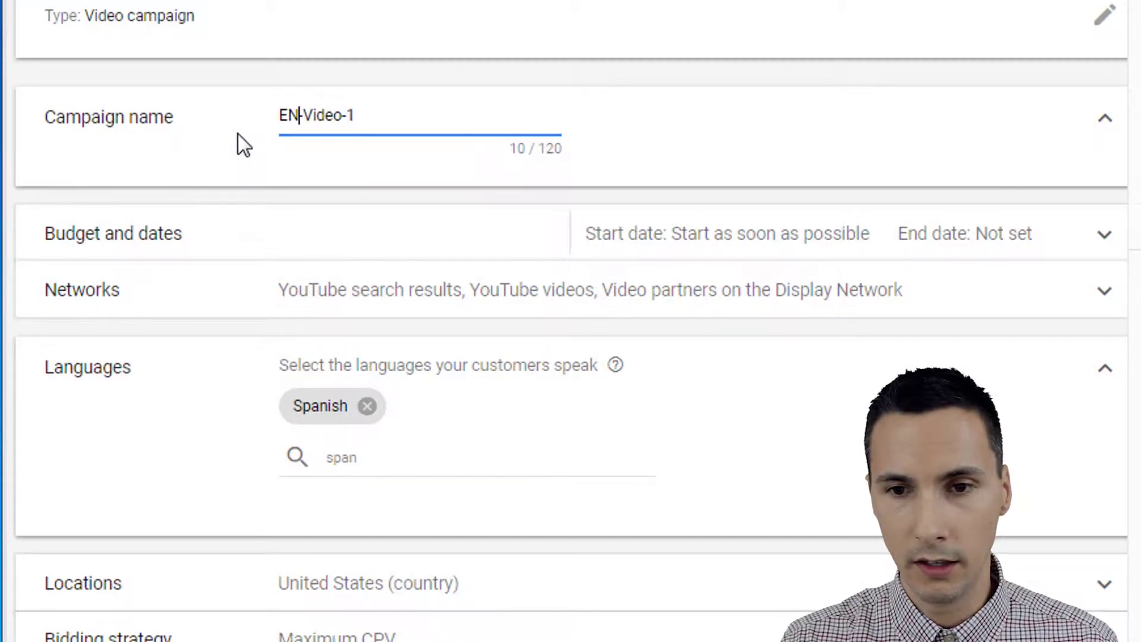
pyautogui.click(367, 406)
pyautogui.click(367, 472)
pyautogui.doubleClick(333, 458)
pyautogui.write('eng')
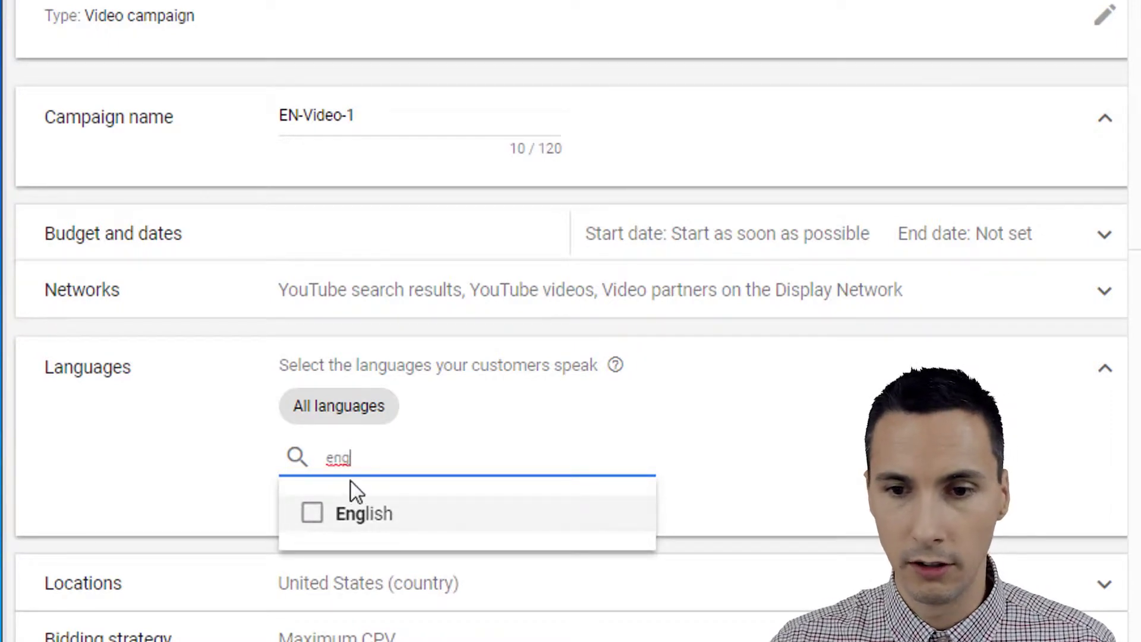
pyautogui.click(369, 514)
pyautogui.click(743, 461)
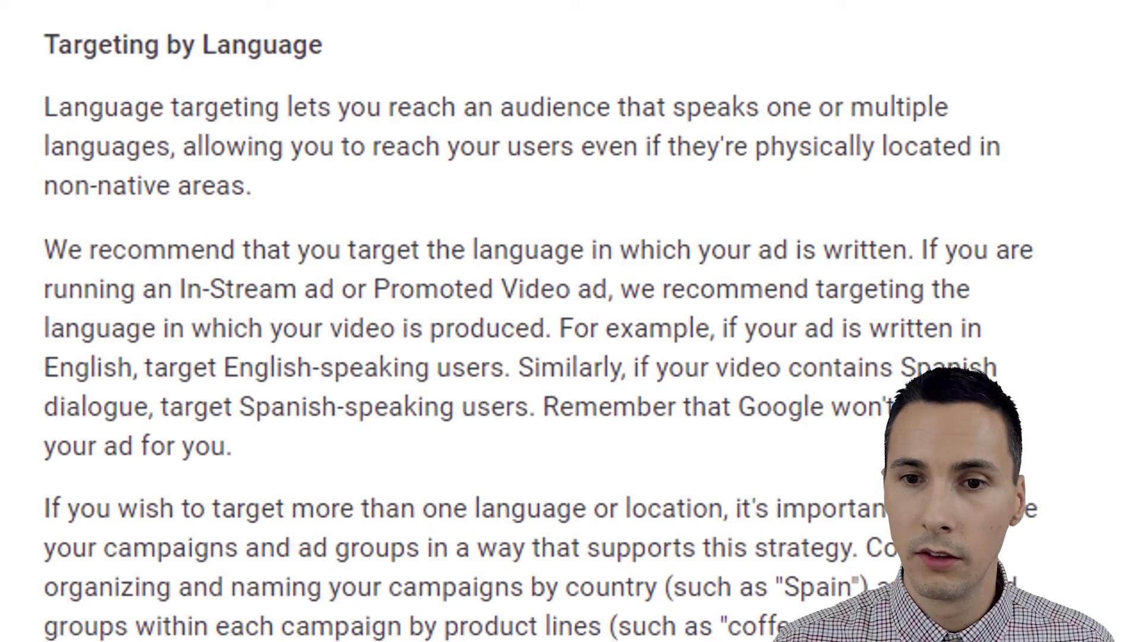
# - Highlight the article's YouTube language-preference phrase, then bring up YouTube's account menu showing Language: English
pyautogui.scroll(10, 807, 238)
pyautogui.scroll(-3, 724, 277)
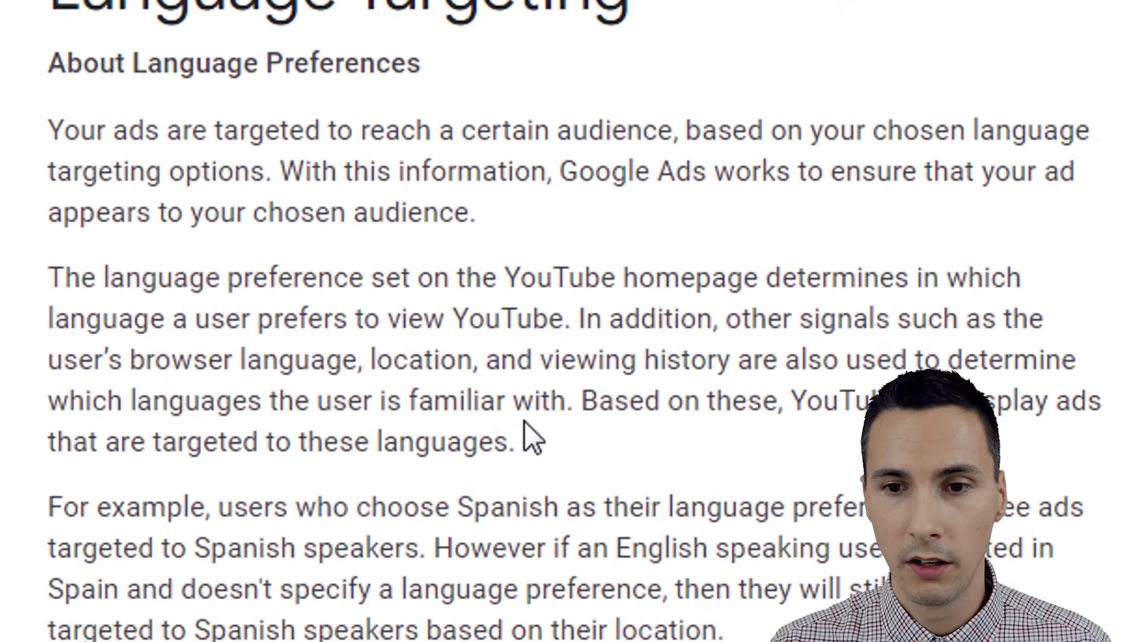
pyautogui.moveTo(558, 454); pyautogui.dragTo(62, 284)
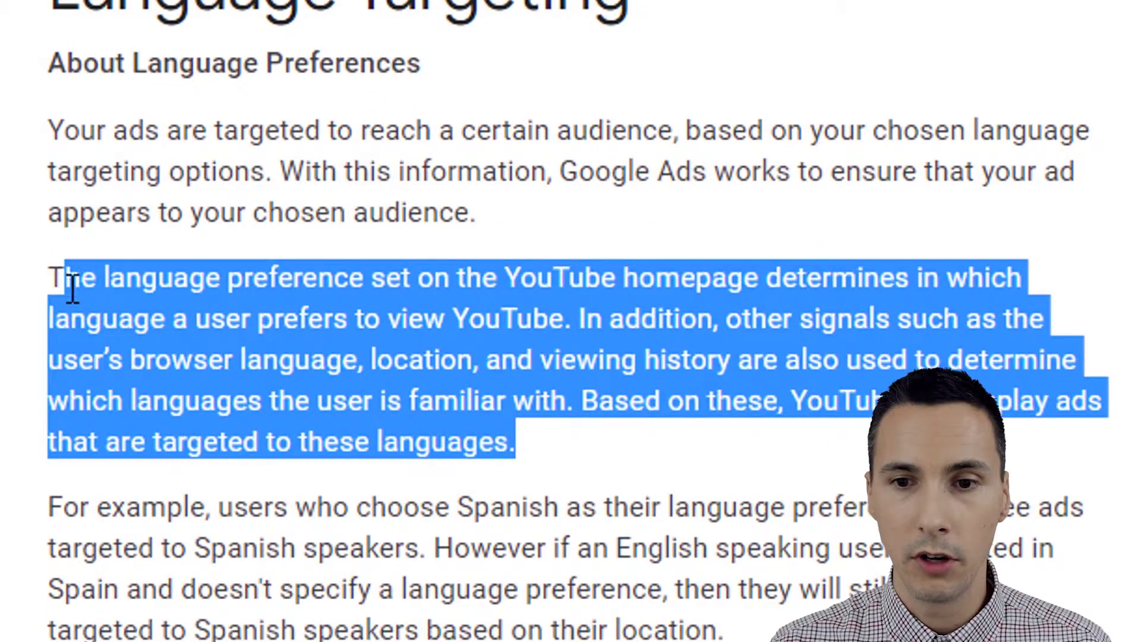
pyautogui.click(481, 342)
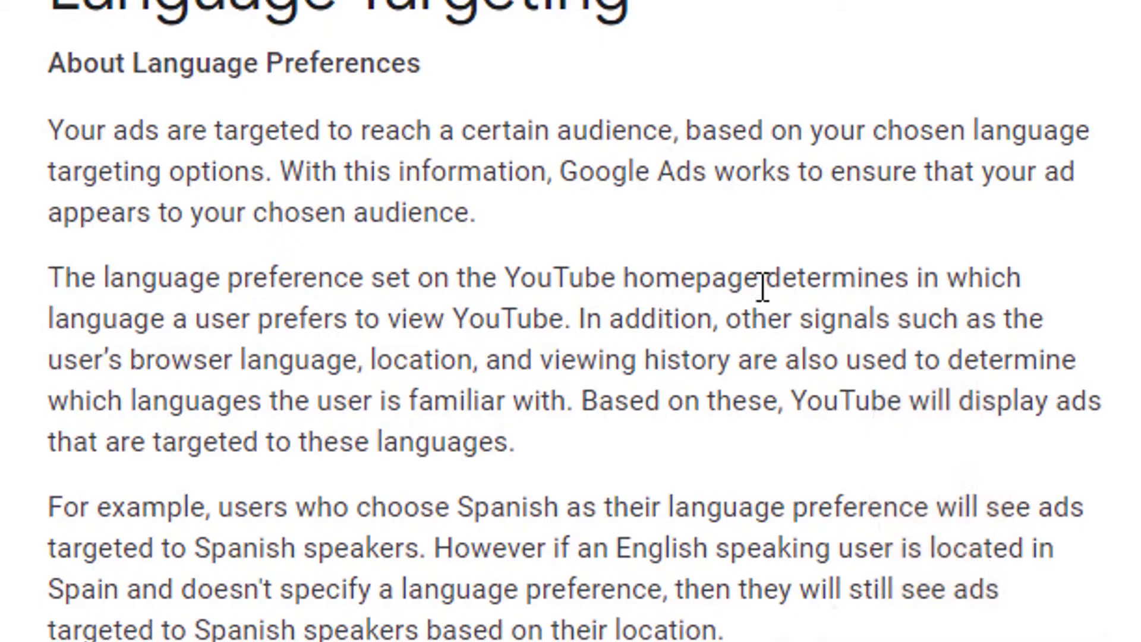
pyautogui.moveTo(146, 319); pyautogui.dragTo(593, 334)
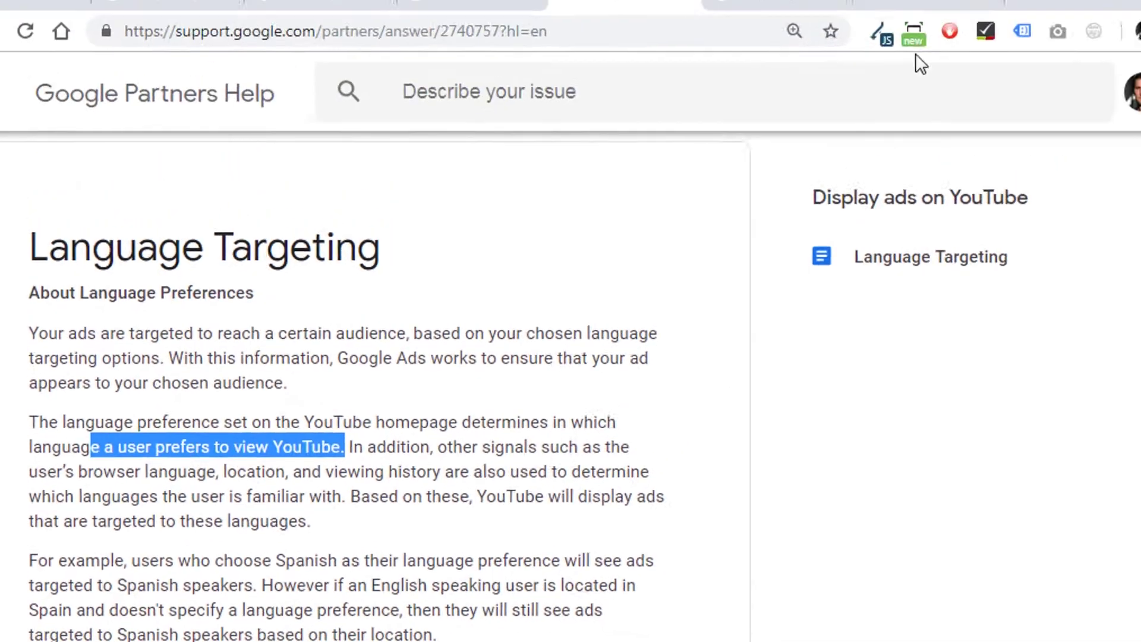
pyautogui.click(866, 29)
pyautogui.click(1075, 113)
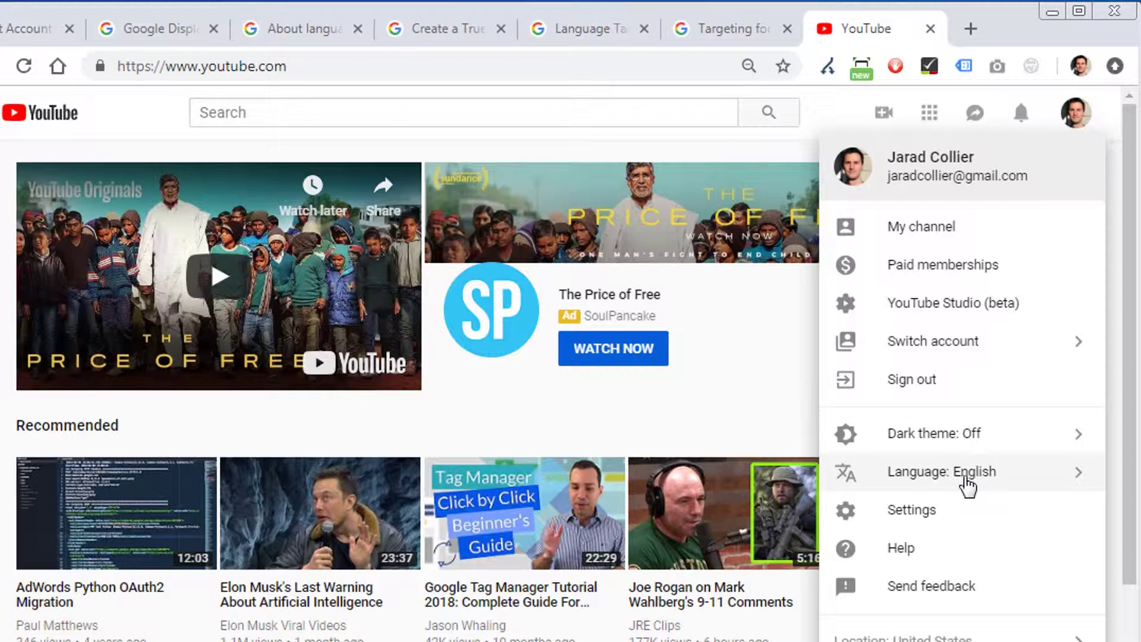
# - Dismiss YouTube's account menu and go back to the Language Targeting help article via the TrueView article
pyautogui.click(785, 140)
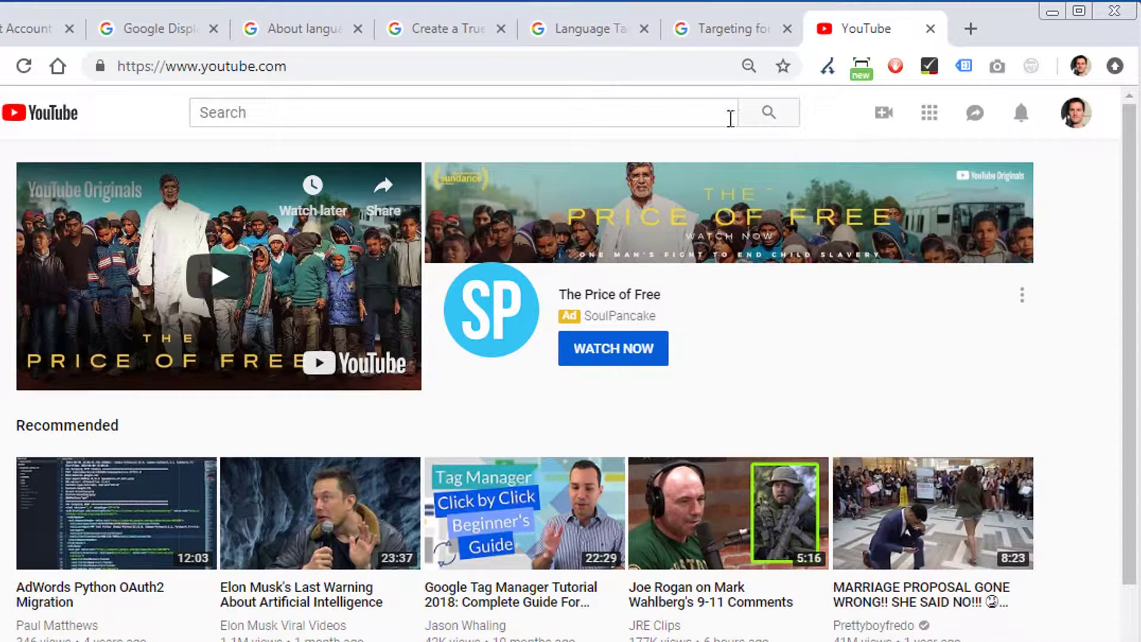
pyautogui.click(479, 35)
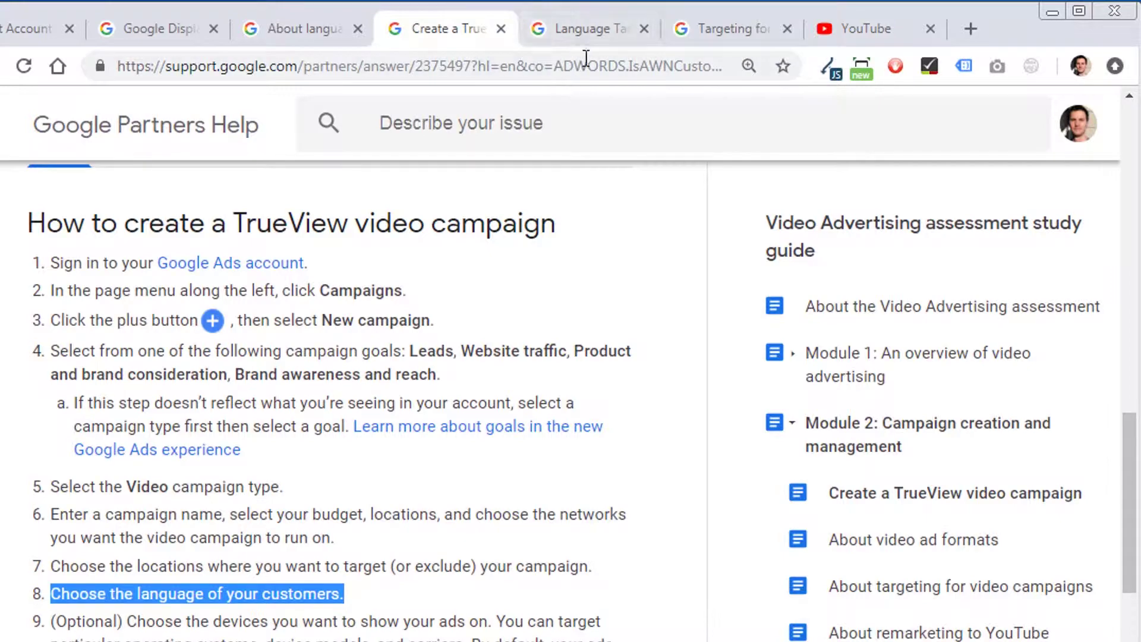
pyautogui.click(596, 40)
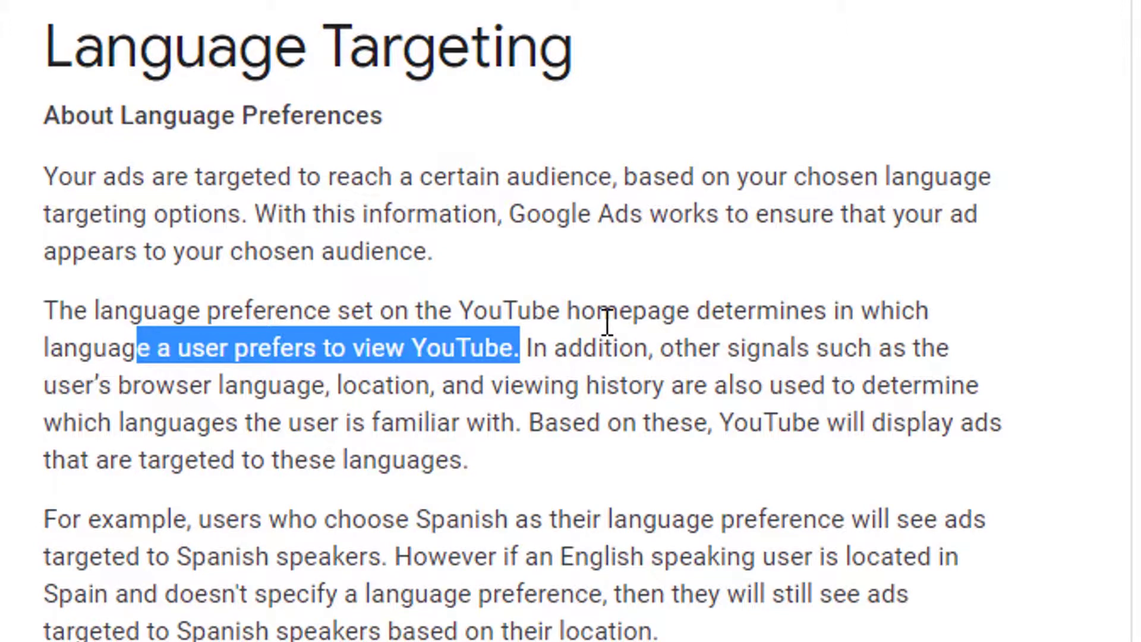
pyautogui.moveTo(548, 347); pyautogui.dragTo(491, 425)
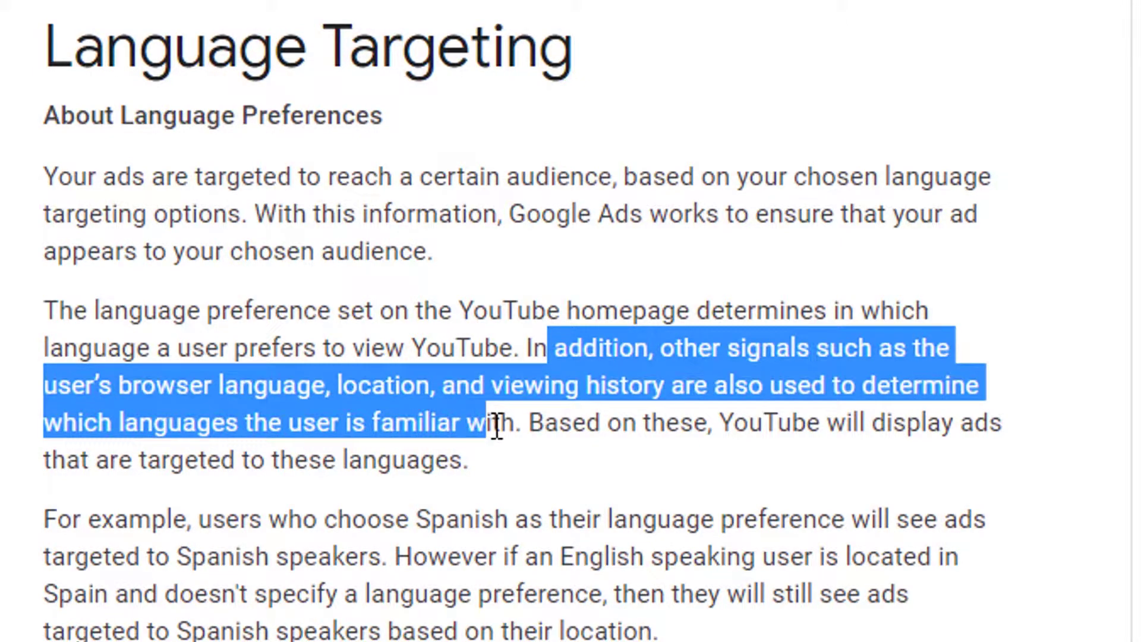
pyautogui.moveTo(617, 445); pyautogui.dragTo(539, 412)
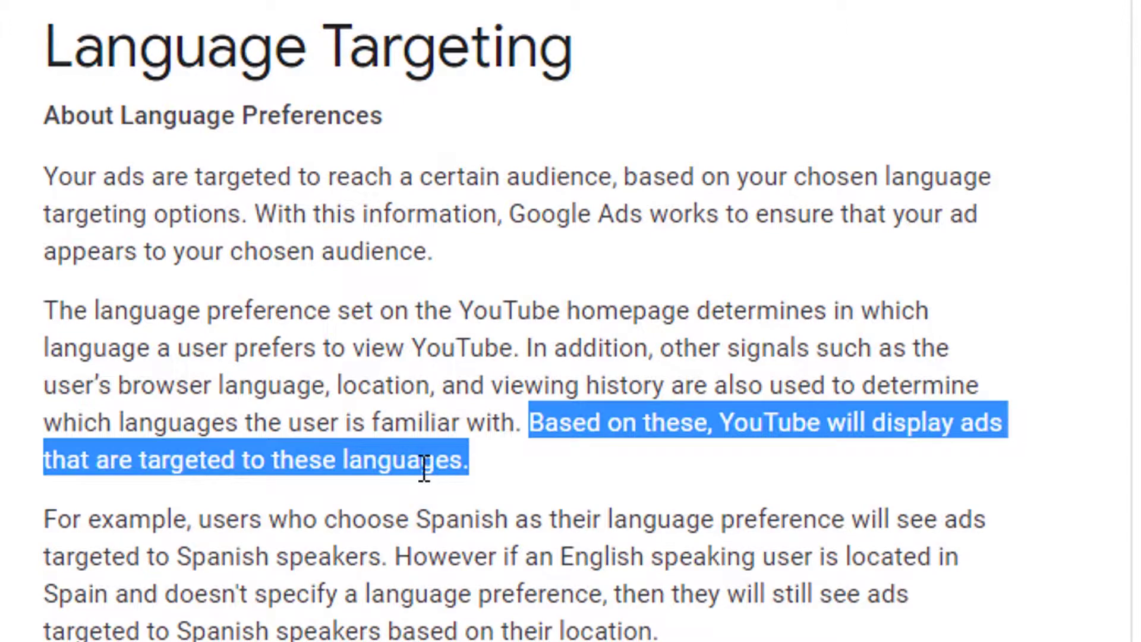
pyautogui.click(512, 469)
pyautogui.scroll(-5, 512, 470)
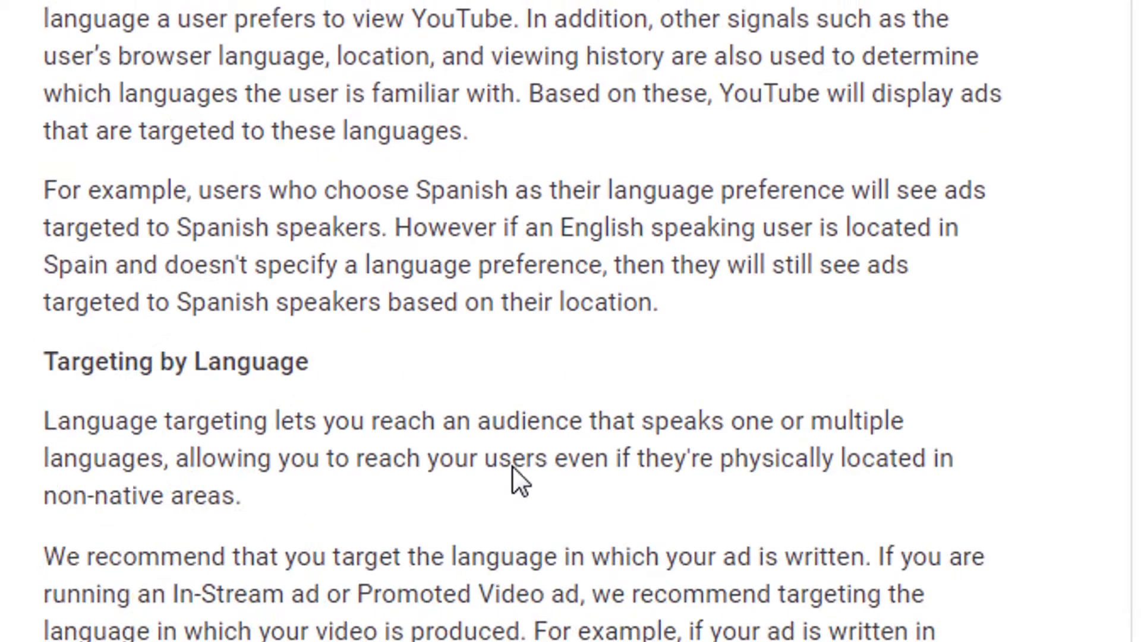
pyautogui.scroll(-5, 89, 510)
pyautogui.moveTo(47, 285); pyautogui.dragTo(867, 247)
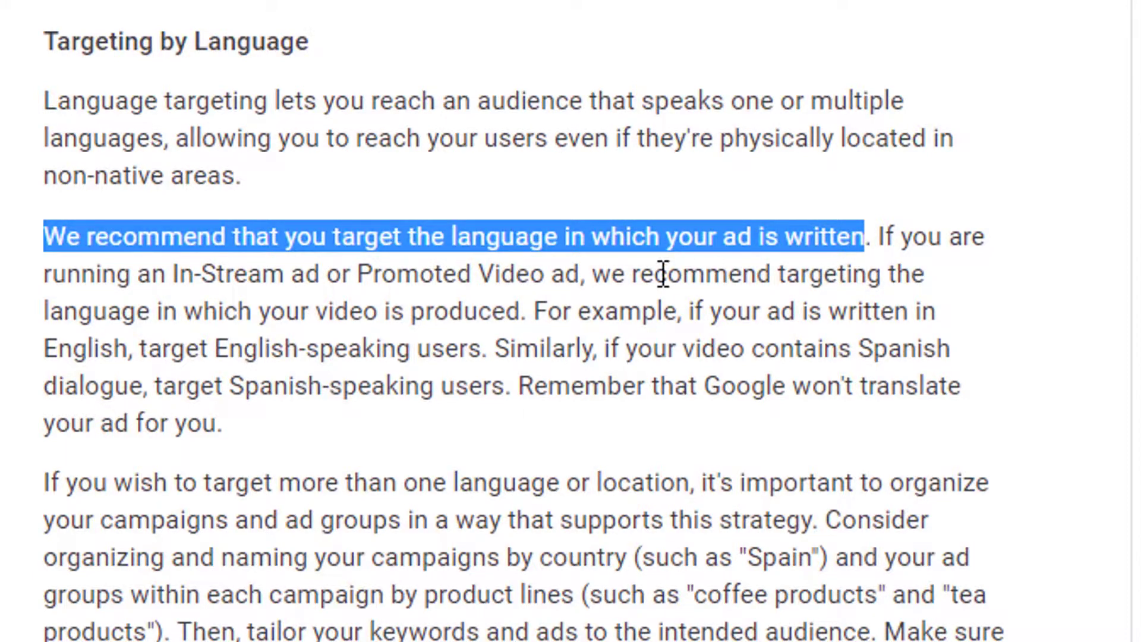
pyautogui.moveTo(122, 311); pyautogui.dragTo(520, 312)
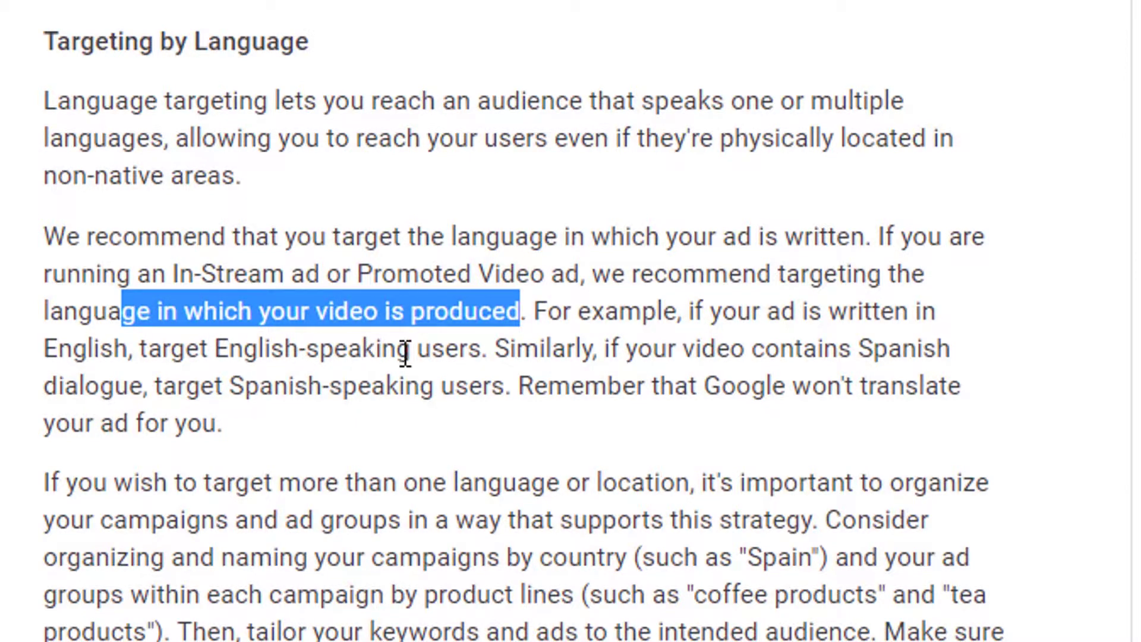
pyautogui.moveTo(493, 350); pyautogui.dragTo(507, 399)
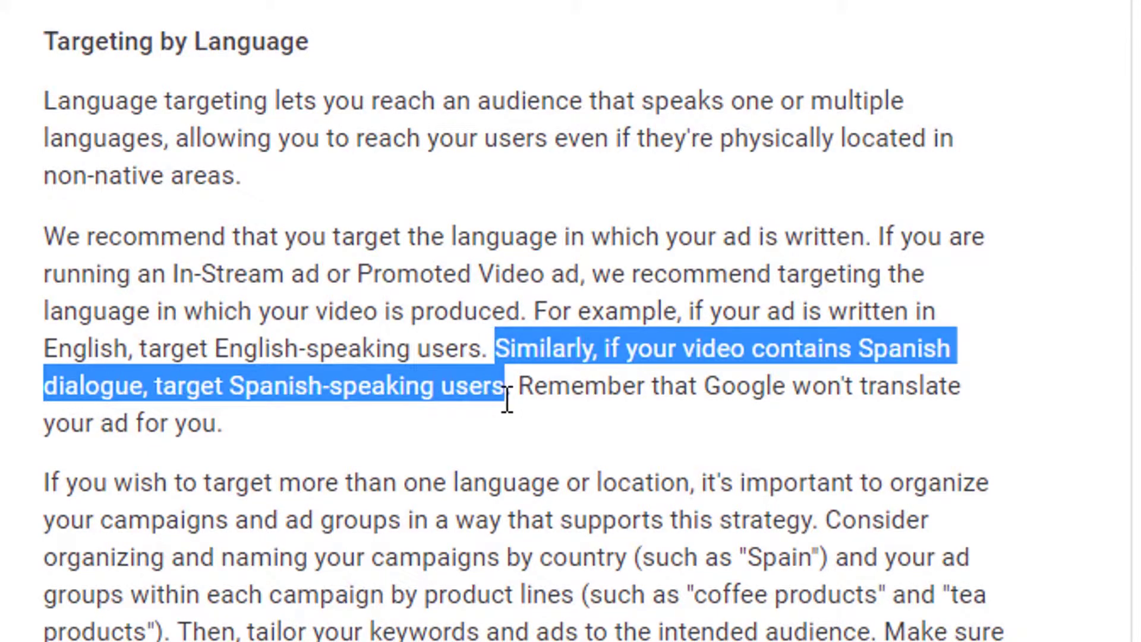
pyautogui.click(526, 411)
pyautogui.moveTo(601, 414); pyautogui.dragTo(590, 377)
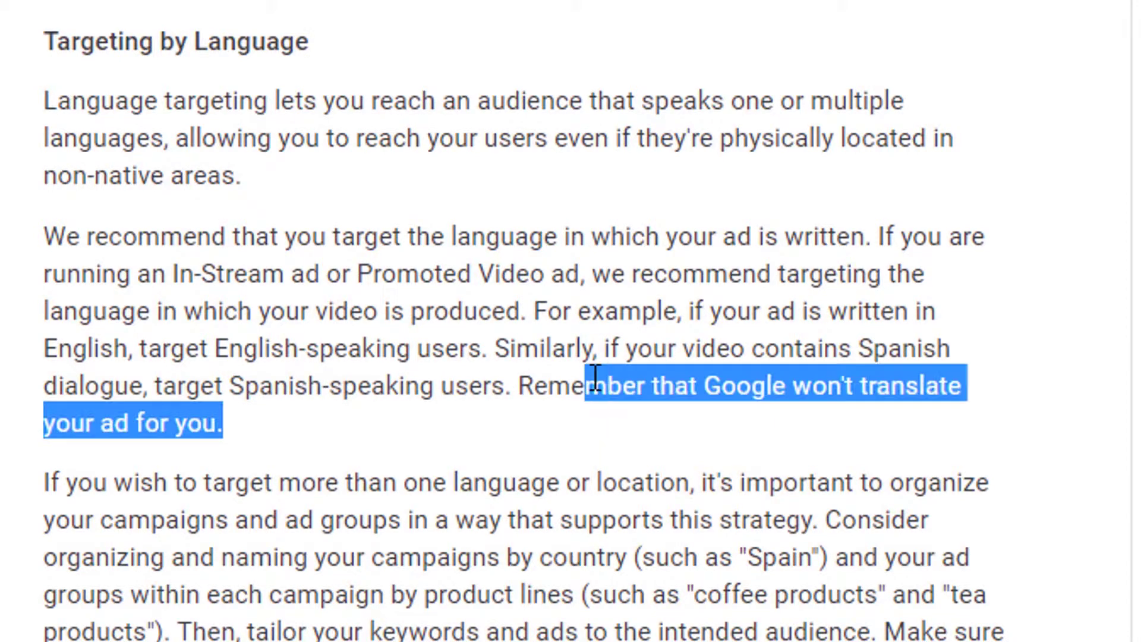
pyautogui.click(587, 327)
pyautogui.scroll(5, 590, 306)
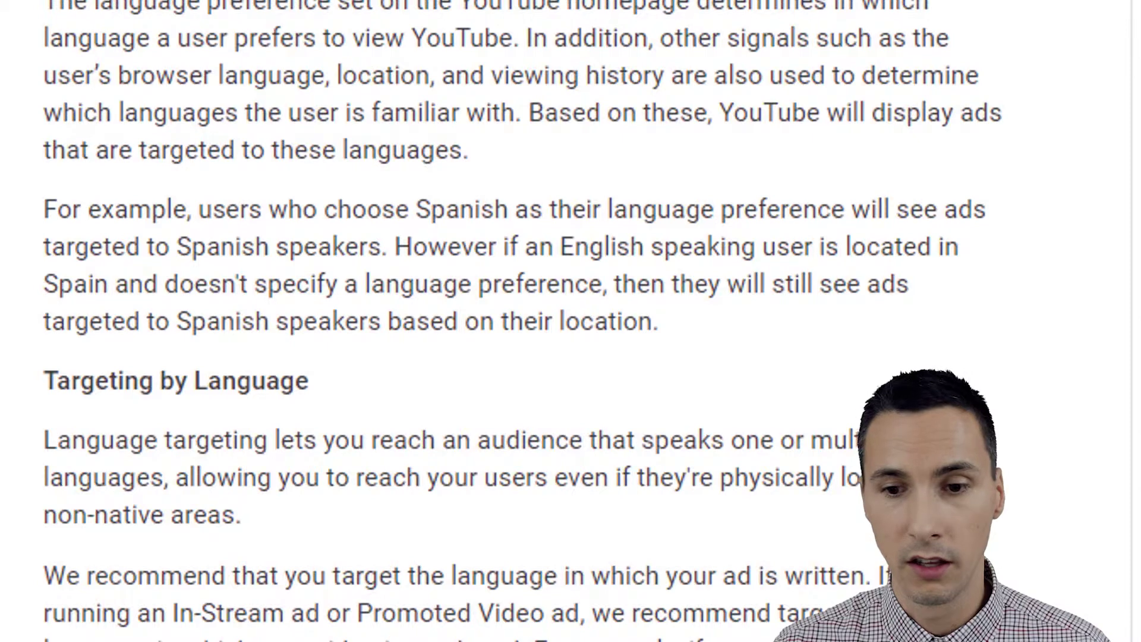
pyautogui.moveTo(326, 613); pyautogui.dragTo(210, 505)
pyautogui.scroll(-2, 381, 211)
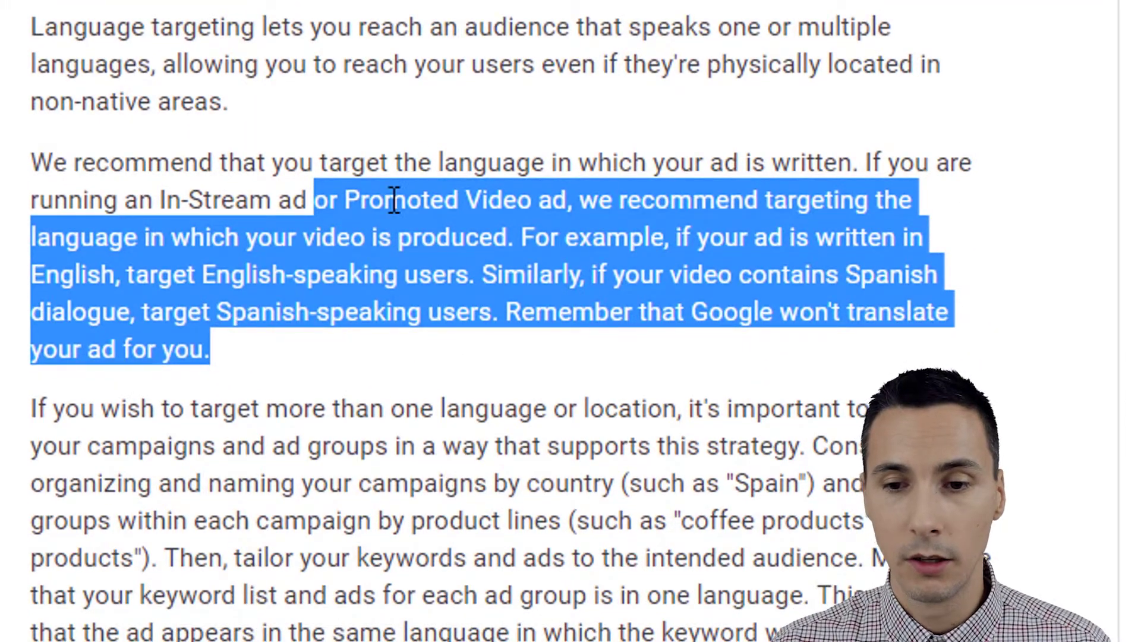
pyautogui.click(392, 202)
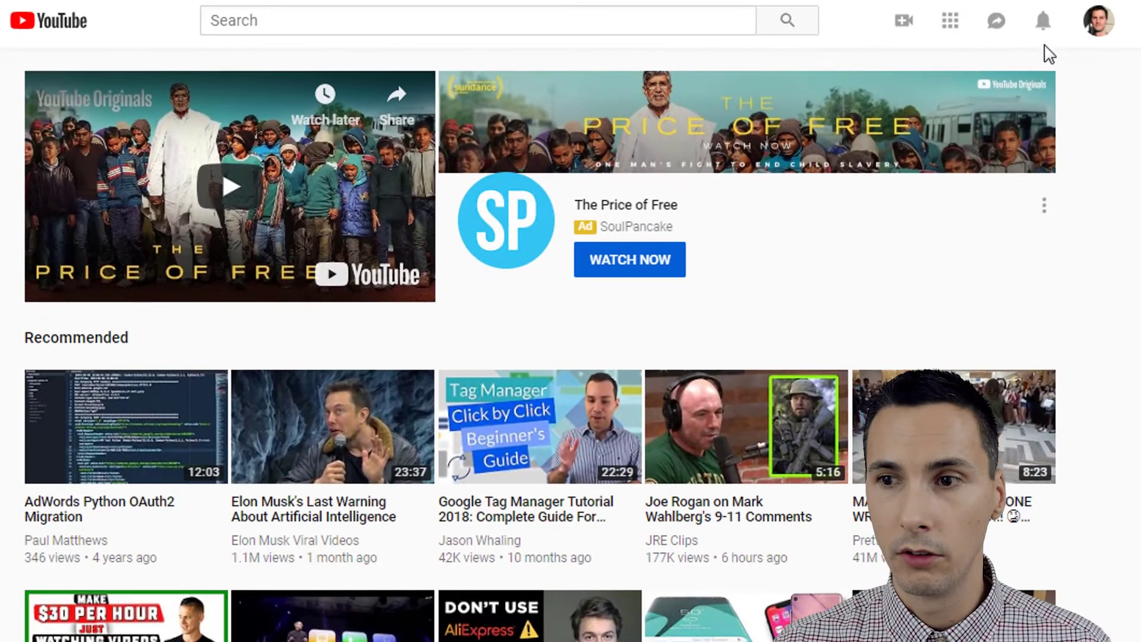
# - Open YouTube's account menu listing Language: English and Location: United States
pyautogui.click(1098, 24)
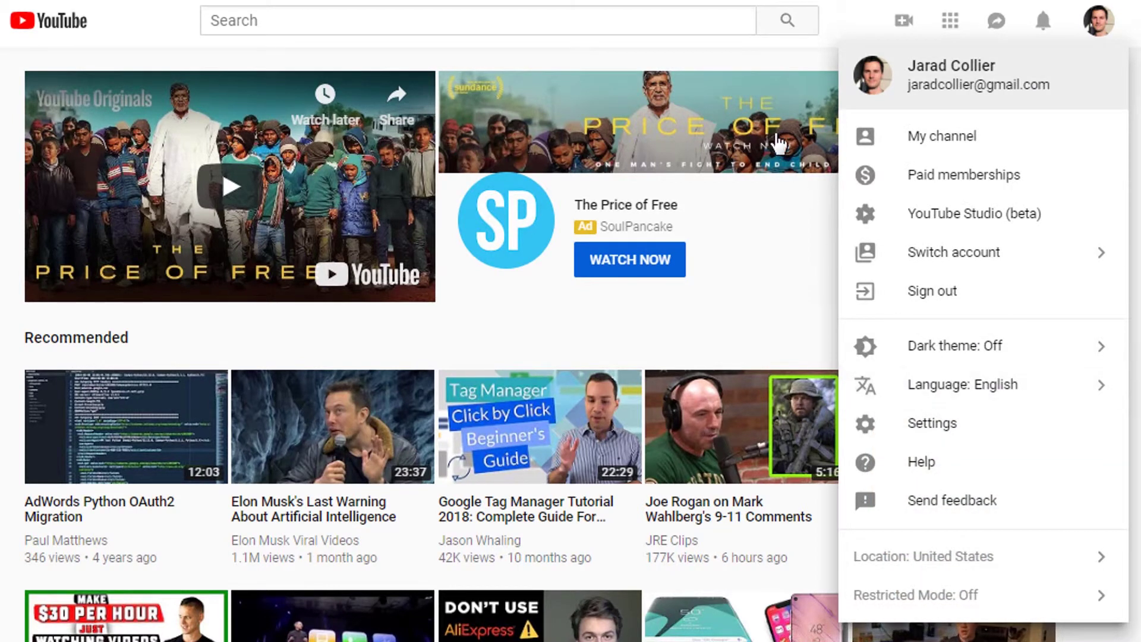
# - Dismiss YouTube's account menu, leaving the homepage's recommended videos in view
pyautogui.click(763, 49)
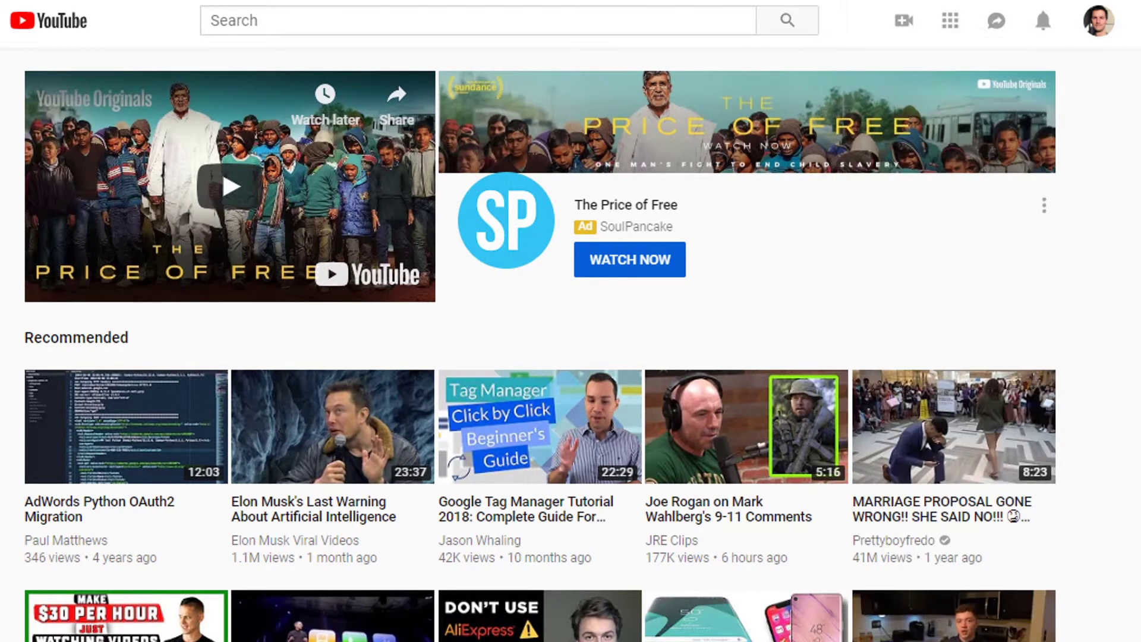